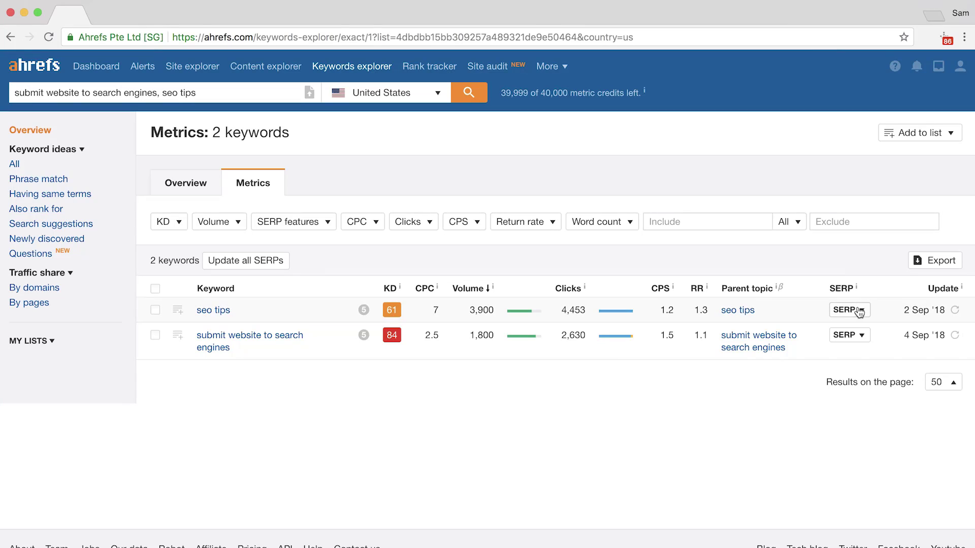
- Examine the search results overview for "seo tips" and then for "submit website to search engines"
{"action": "left_click", "coordinate": [859, 312]}
{"action": "scroll", "coordinate": [851, 340], "scroll_direction": "down", "scroll_amount": 5}
{"action": "scroll", "coordinate": [851, 340], "scroll_direction": "down", "scroll_amount": 1}
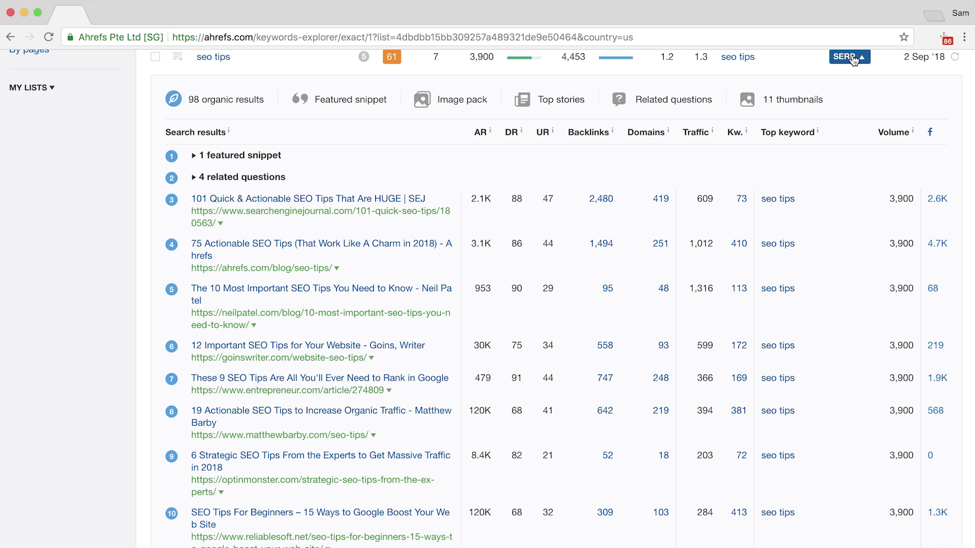
{"action": "left_click", "coordinate": [849, 57]}
{"action": "left_click", "coordinate": [858, 341]}
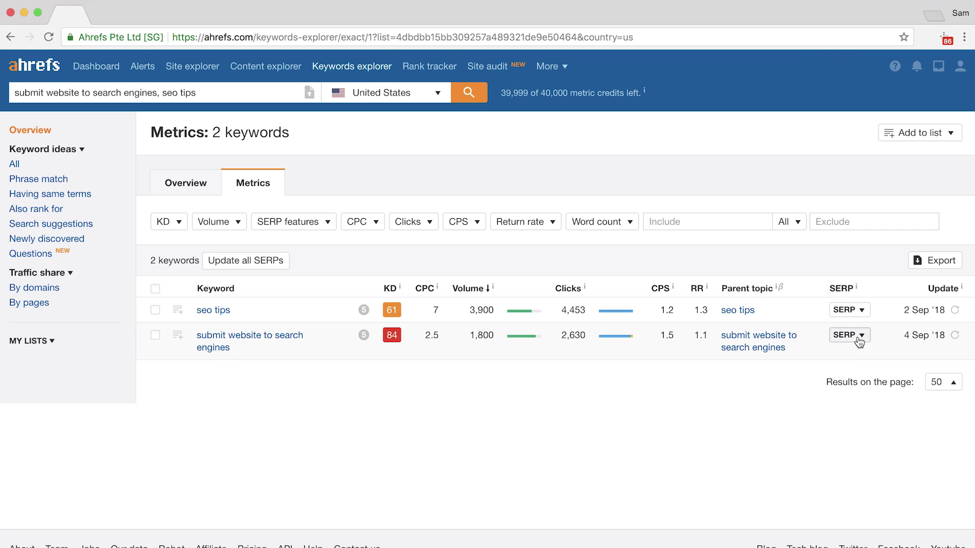
{"action": "scroll", "coordinate": [856, 345], "scroll_direction": "down", "scroll_amount": 6}
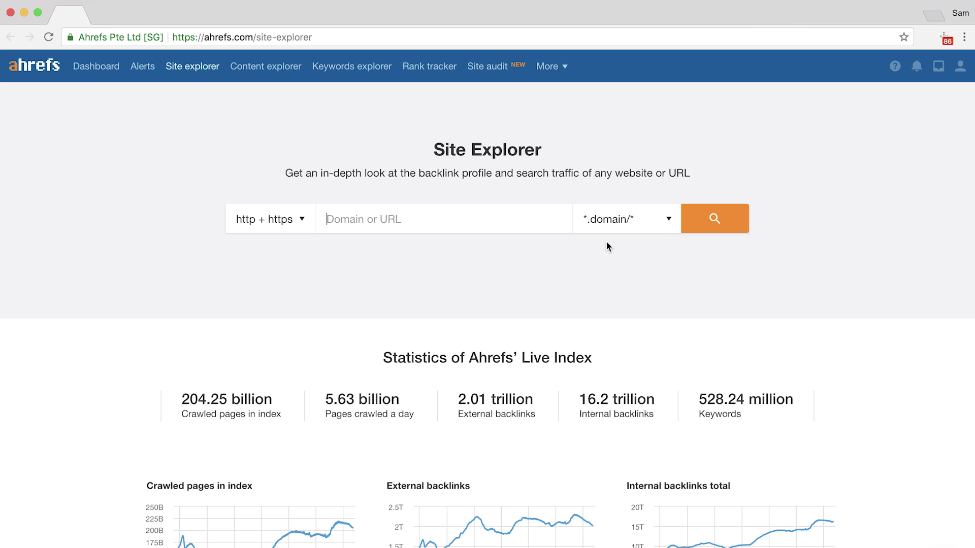
- Analyze healthline.com in Site Explorer across the whole domain
{"action": "type", "text": "healthl"}
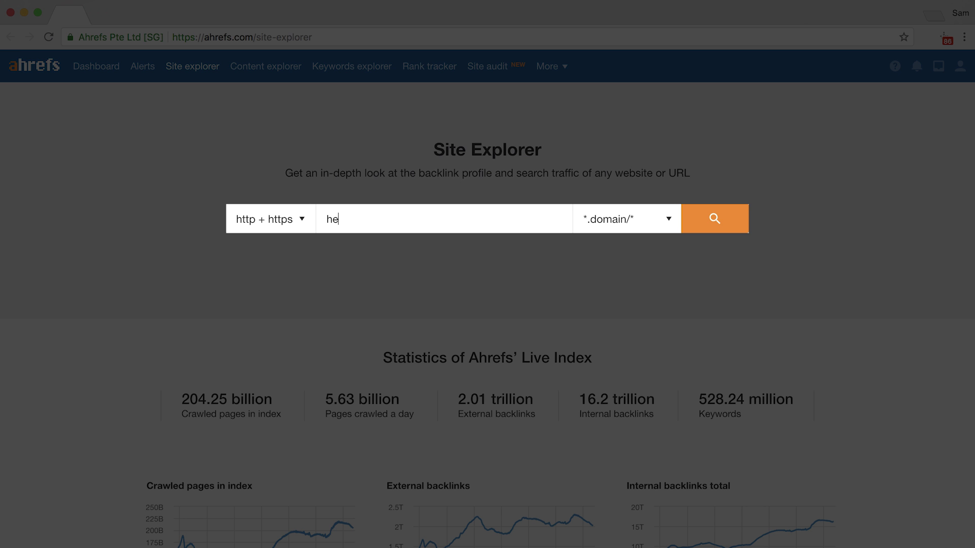
{"action": "type", "text": "ine.com"}
{"action": "key", "text": "Return"}
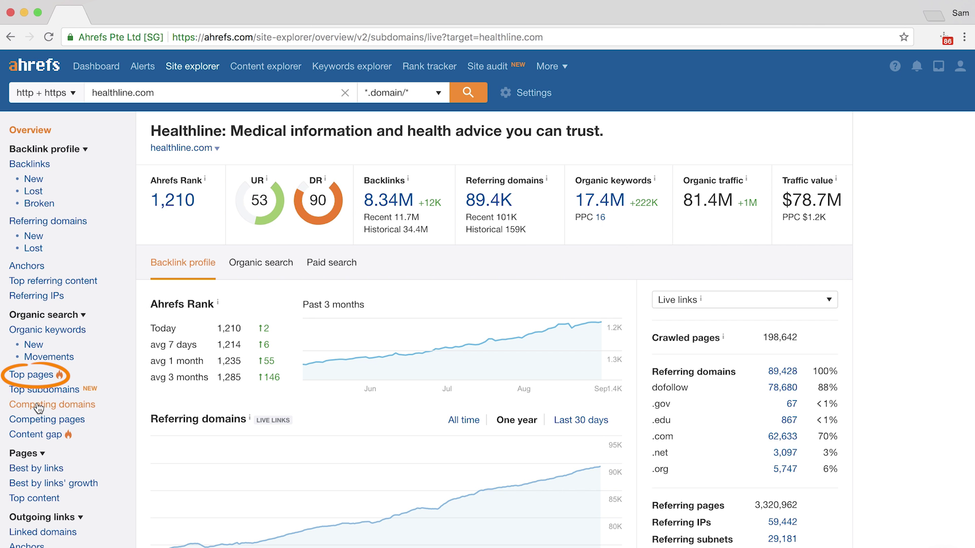
- Open healthline.com's Top pages report and sort the pages by number of keywords
{"action": "left_click", "coordinate": [33, 376]}
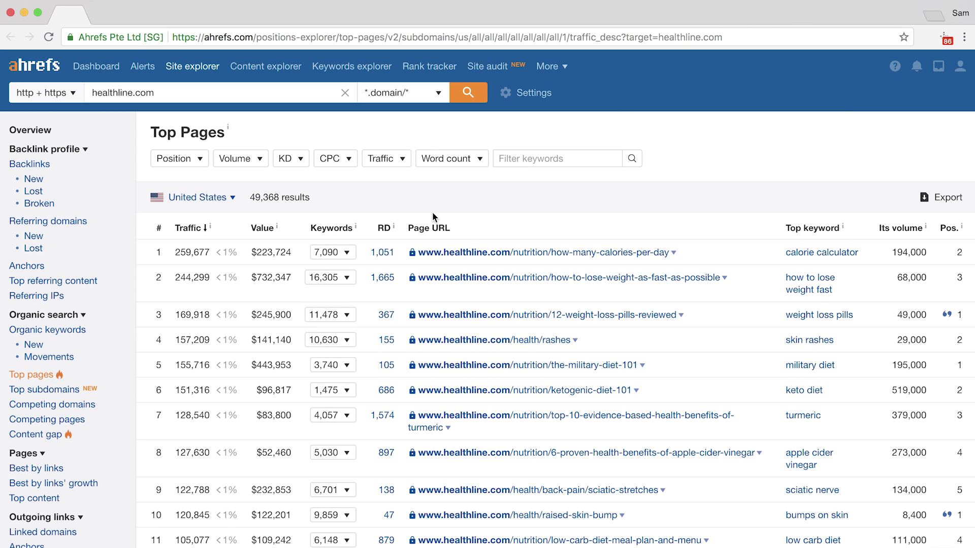
{"action": "left_click", "coordinate": [332, 229]}
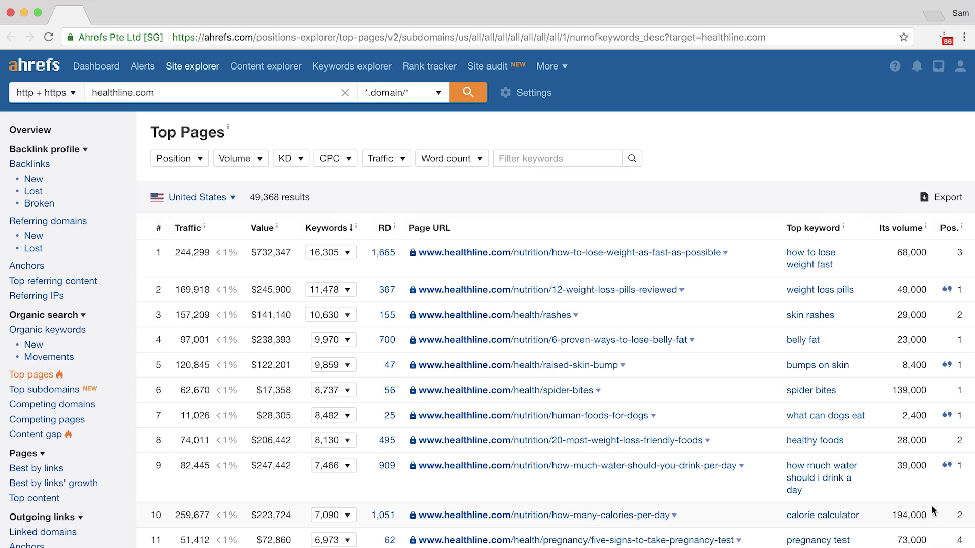
{"action": "scroll", "coordinate": [927, 520], "scroll_direction": "down", "scroll_amount": 3}
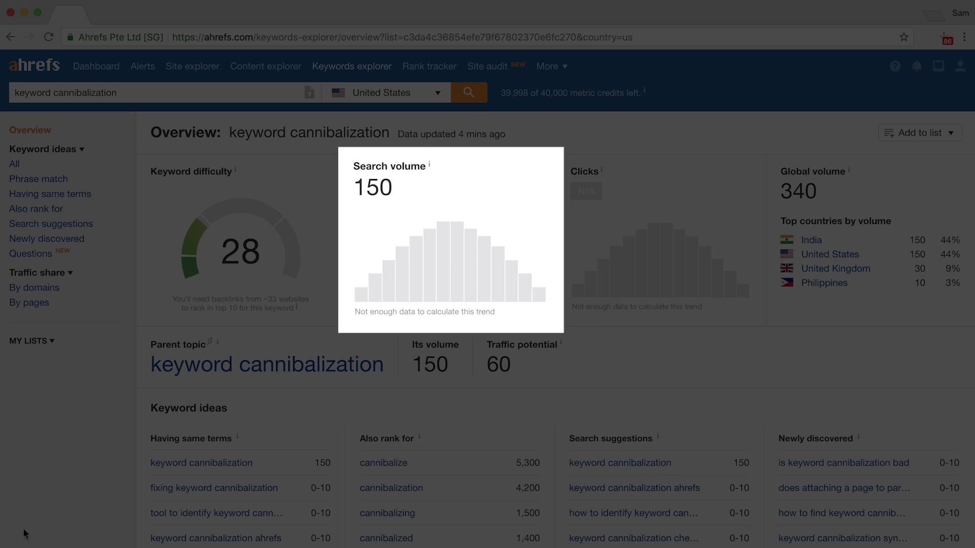
- Review the SERP overview of top-ranking pages for "keyword cannibalization"
{"action": "scroll", "coordinate": [24, 533], "scroll_direction": "down", "scroll_amount": 15}
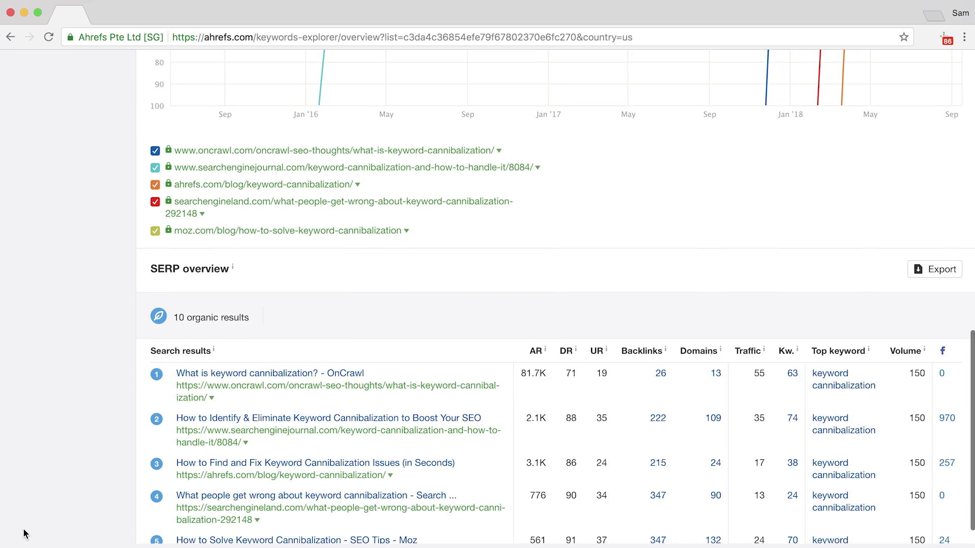
{"action": "scroll", "coordinate": [24, 533], "scroll_direction": "down", "scroll_amount": 5}
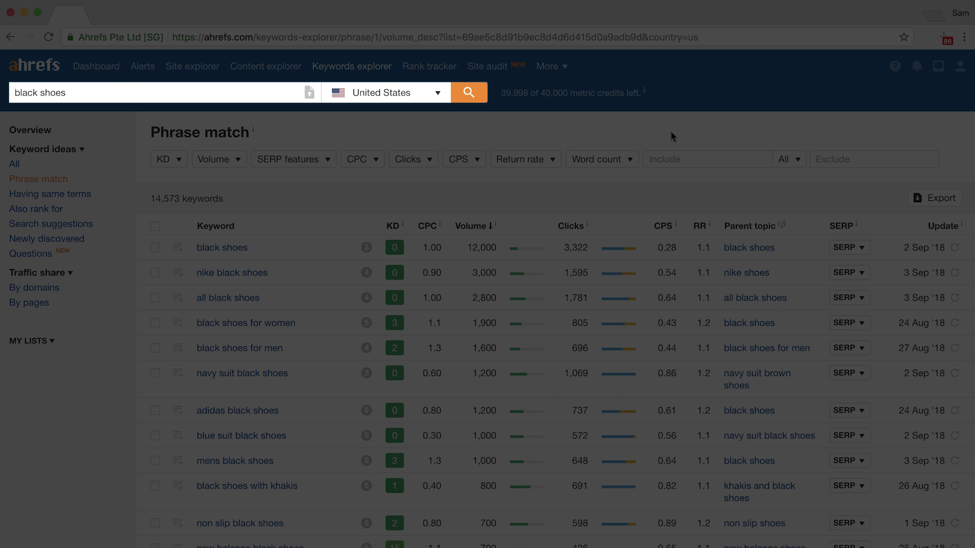
- Filter the "black shoes" phrase match ideas to keywords that include "with" and look through the list
{"action": "left_click", "coordinate": [676, 151]}
{"action": "type", "text": "with"}
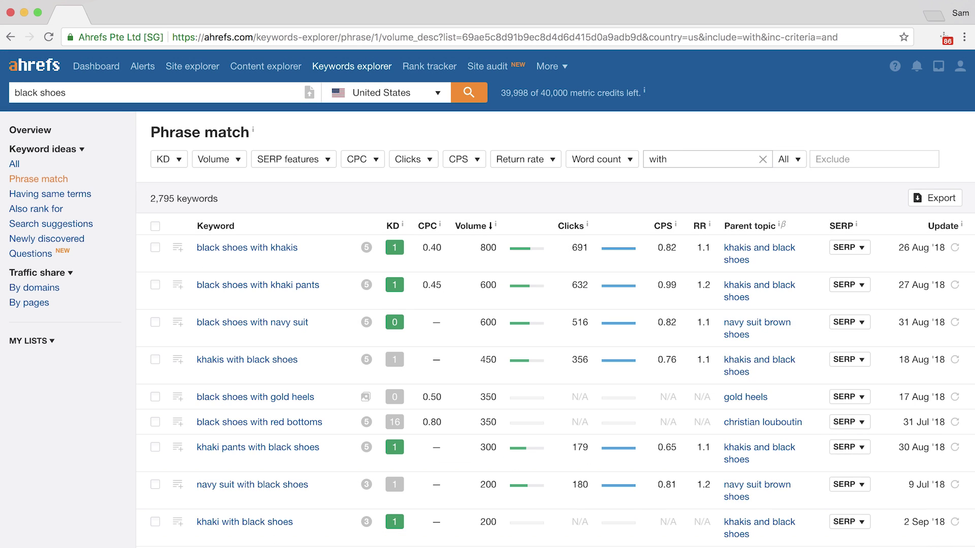
{"action": "scroll", "coordinate": [712, 283], "scroll_direction": "down", "scroll_amount": 2}
{"action": "scroll", "coordinate": [713, 284], "scroll_direction": "down", "scroll_amount": 1}
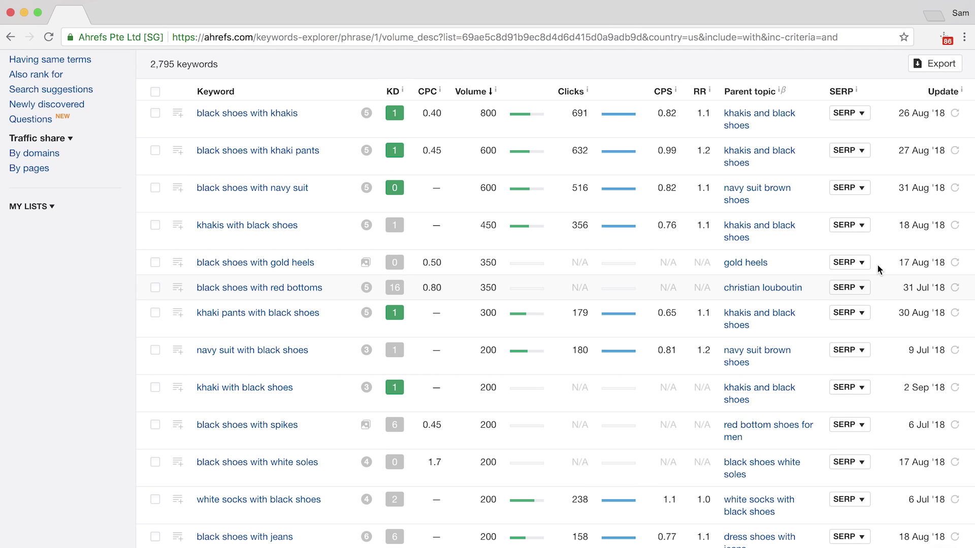
- Expand the search results for "black shoes with navy suit" and review the ranking pages' metrics
{"action": "left_click", "coordinate": [855, 189]}
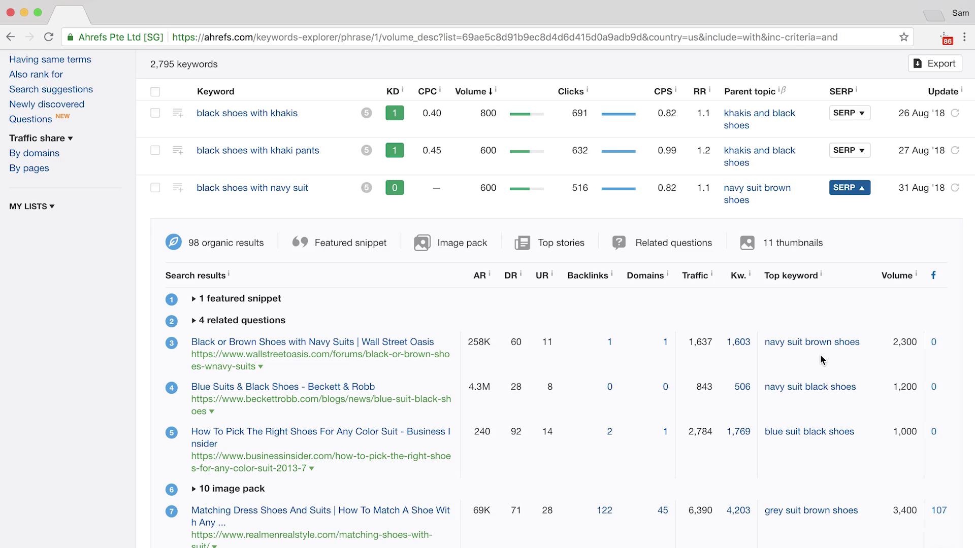
{"action": "scroll", "coordinate": [820, 355], "scroll_direction": "down", "scroll_amount": 3}
{"action": "scroll", "coordinate": [821, 360], "scroll_direction": "down", "scroll_amount": 1}
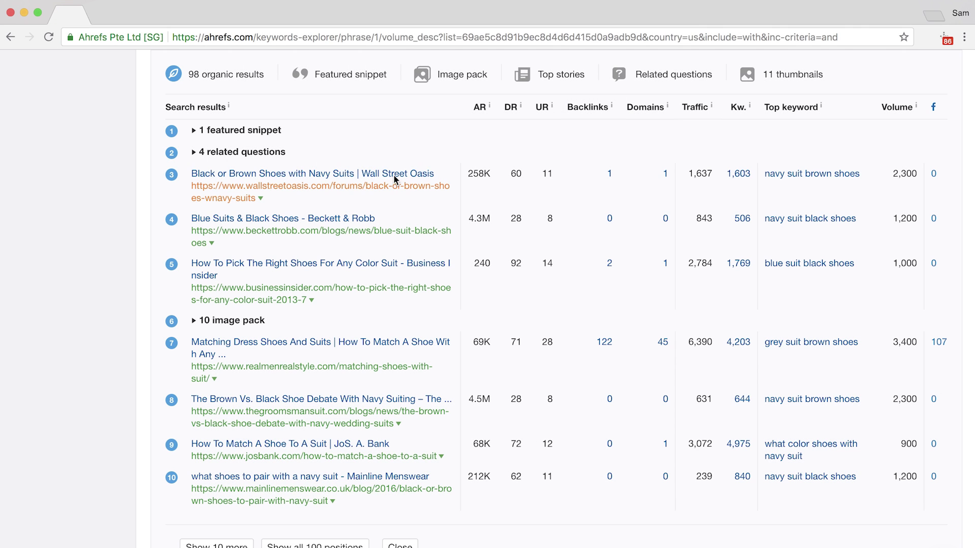
- Read the Wall Street Oasis page on black or brown shoes with navy suits, then return to the keyword results
{"action": "left_click", "coordinate": [393, 174]}
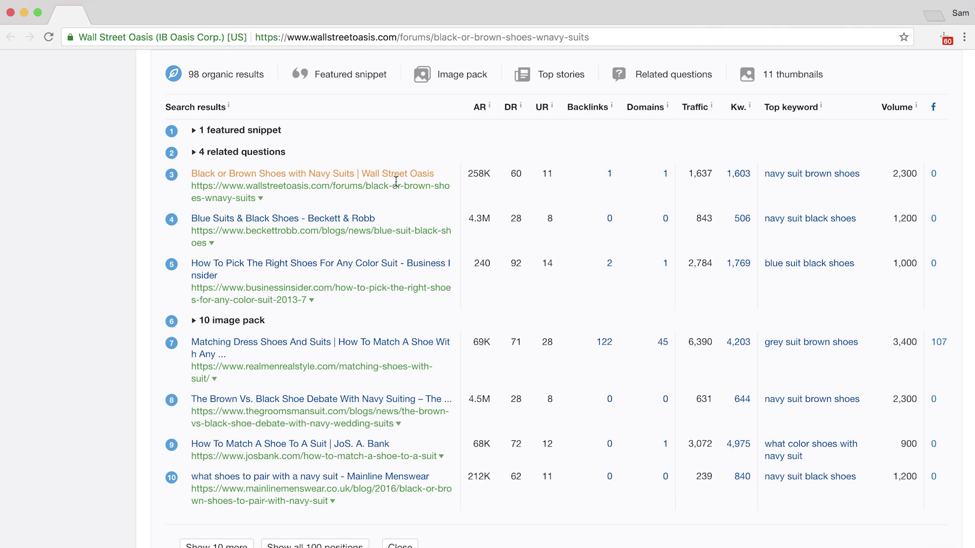
{"action": "scroll", "coordinate": [446, 285], "scroll_direction": "down", "scroll_amount": 15}
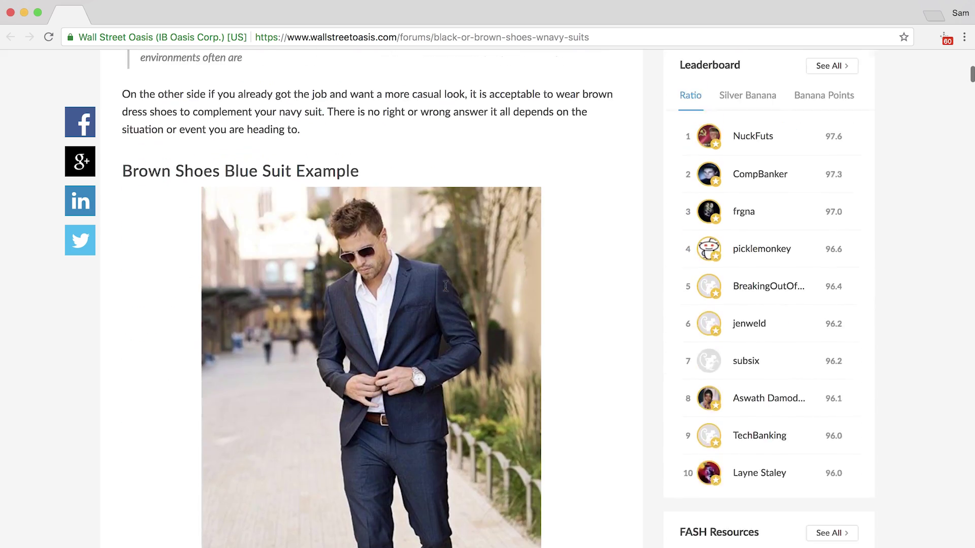
{"action": "scroll", "coordinate": [446, 286], "scroll_direction": "down", "scroll_amount": 15}
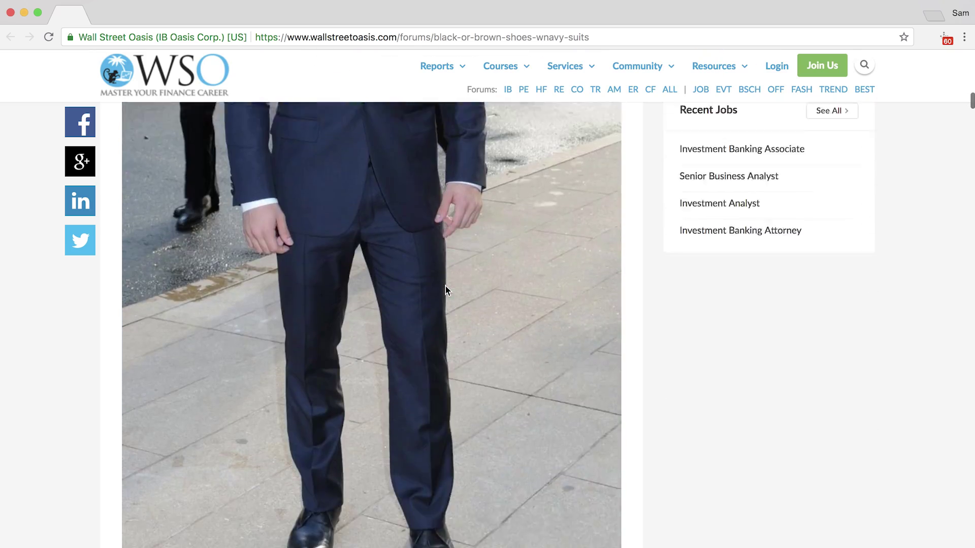
{"action": "scroll", "coordinate": [445, 290], "scroll_direction": "down", "scroll_amount": 5}
{"action": "key", "text": "super+bracketleft"}
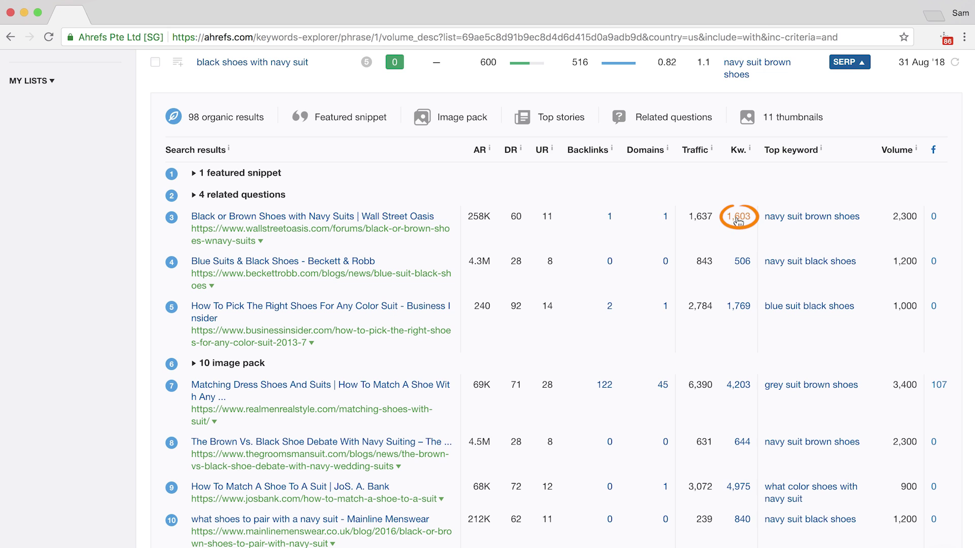
- Open the list of organic keywords the Wall Street Oasis page ranks for and look through it
{"action": "left_click", "coordinate": [737, 220]}
{"action": "scroll", "coordinate": [725, 251], "scroll_direction": "down", "scroll_amount": 5}
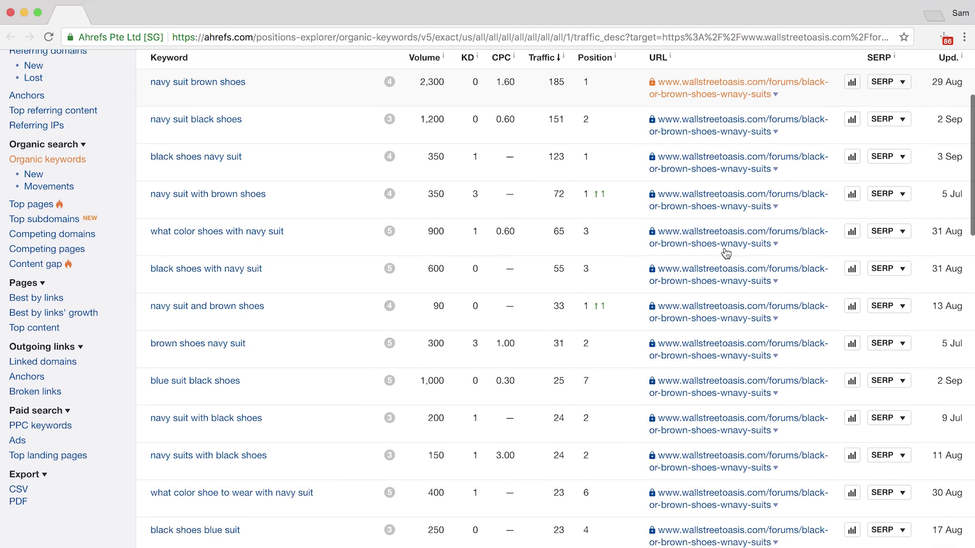
{"action": "scroll", "coordinate": [724, 247], "scroll_direction": "down", "scroll_amount": 1}
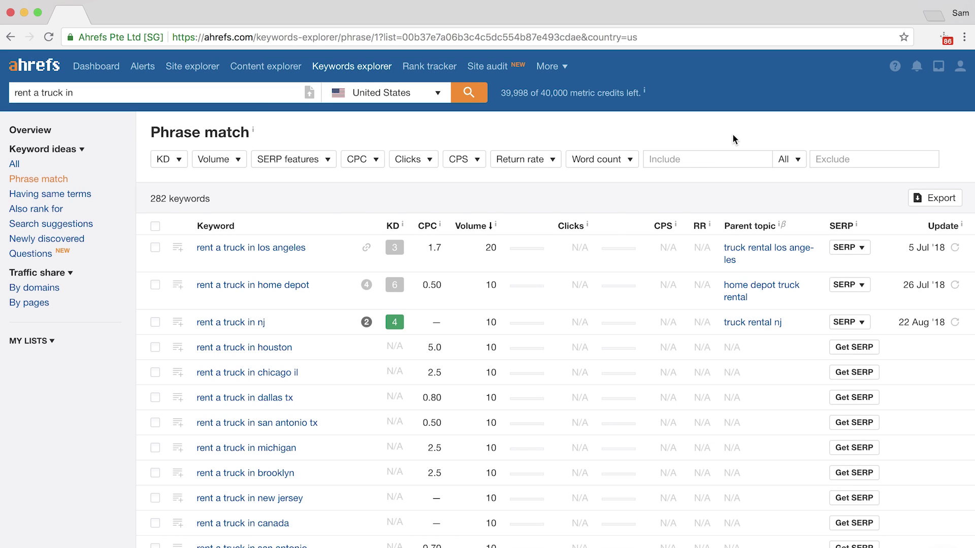
- Look through the phrase match keyword ideas for "rent a truck in"
{"action": "scroll", "coordinate": [835, 439], "scroll_direction": "down", "scroll_amount": 5}
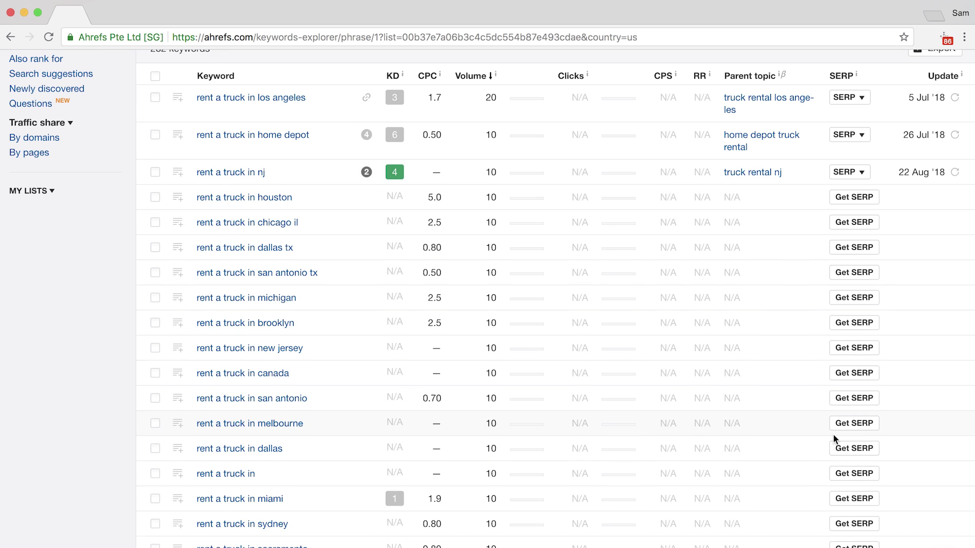
{"action": "scroll", "coordinate": [835, 440], "scroll_direction": "down", "scroll_amount": 1}
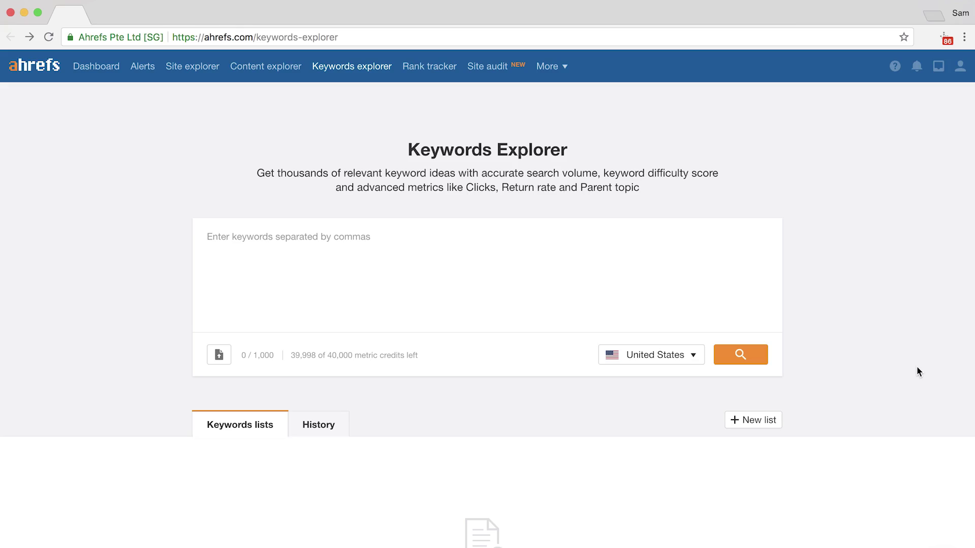
- Look up "weight loss" in Keywords Explorer for the United States and open its Questions report
{"action": "type", "text": "weight loss"}
{"action": "key", "text": "Return"}
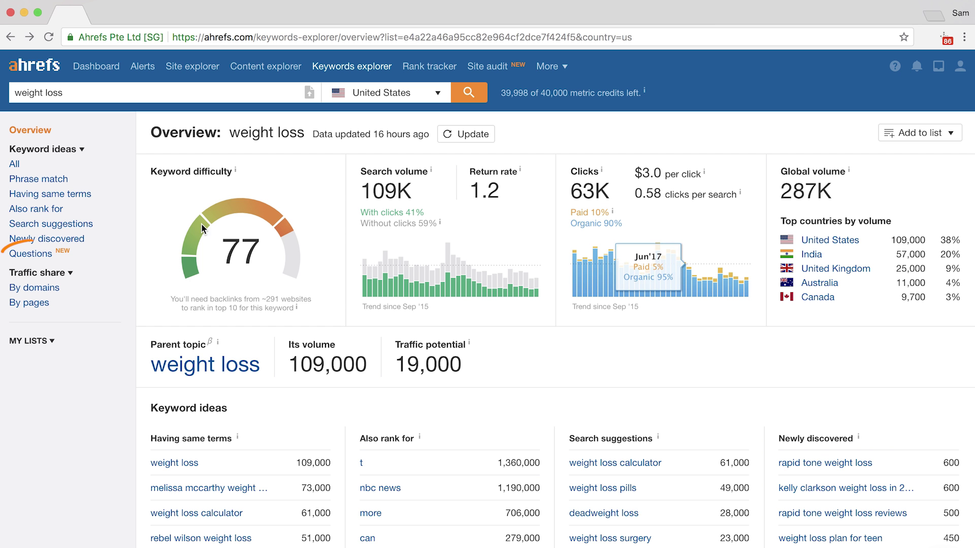
{"action": "left_click", "coordinate": [37, 255]}
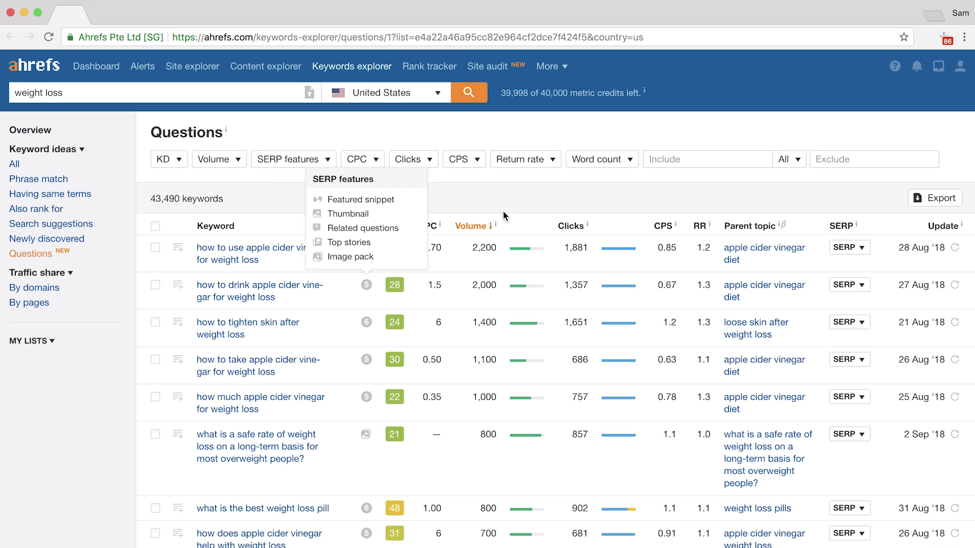
- Filter the weight loss questions to a maximum keyword difficulty of 5
{"action": "left_click", "coordinate": [164, 160]}
{"action": "type", "text": "5"}
{"action": "key", "text": "Return"}
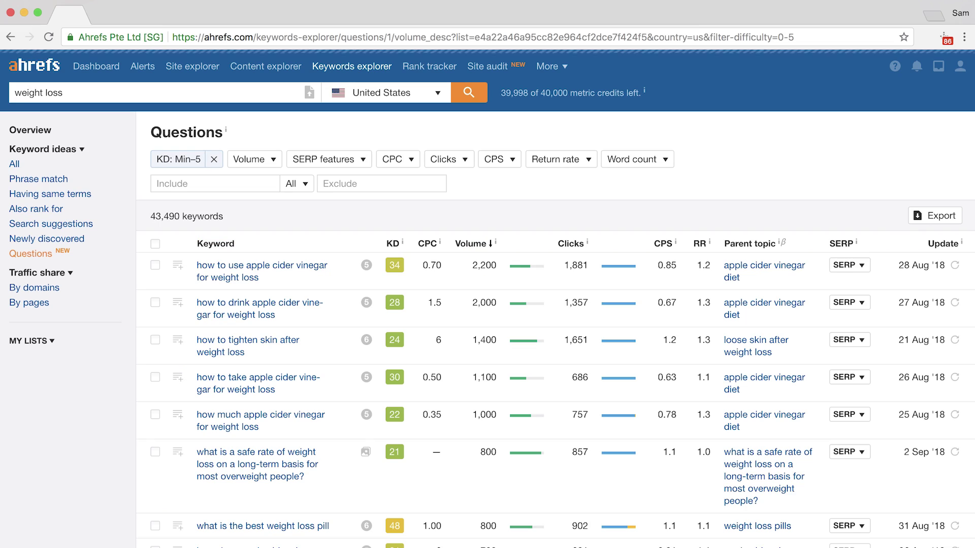